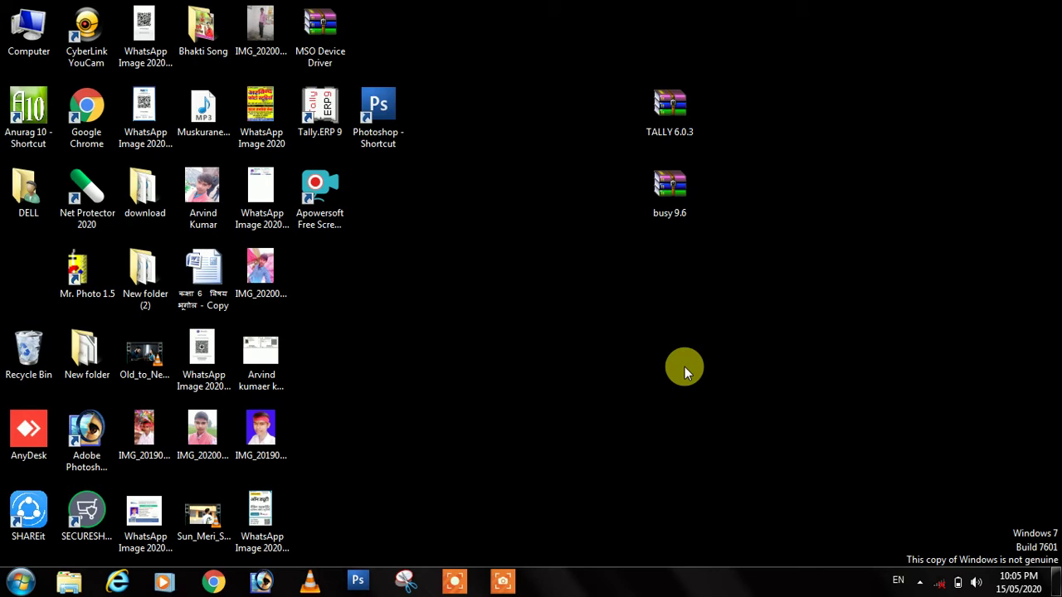
Step: Launch Tally.ERP 9 from its desktop shortcut
click(315, 121)
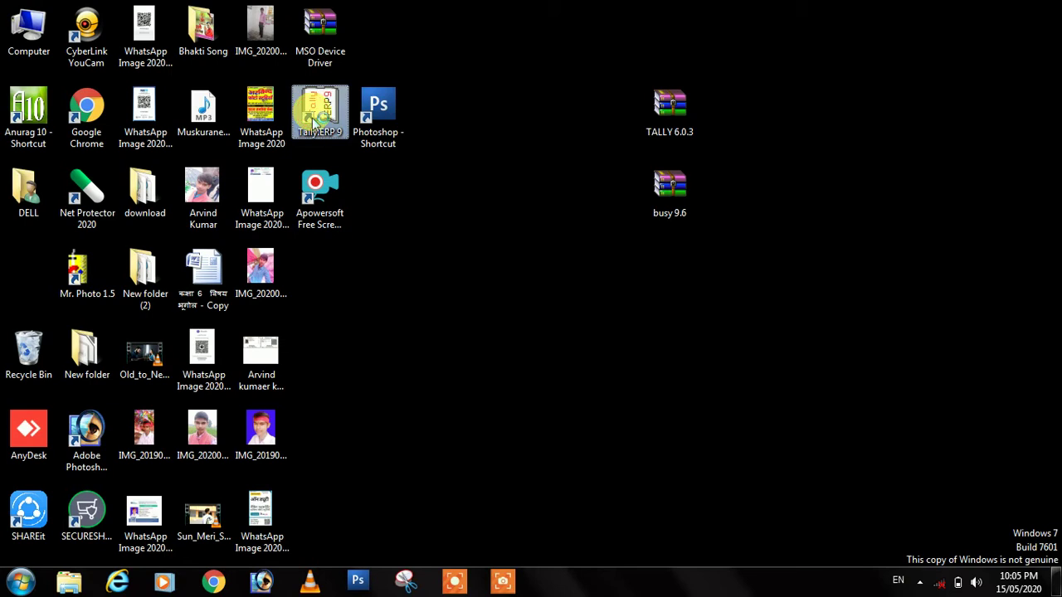
double_click(314, 121)
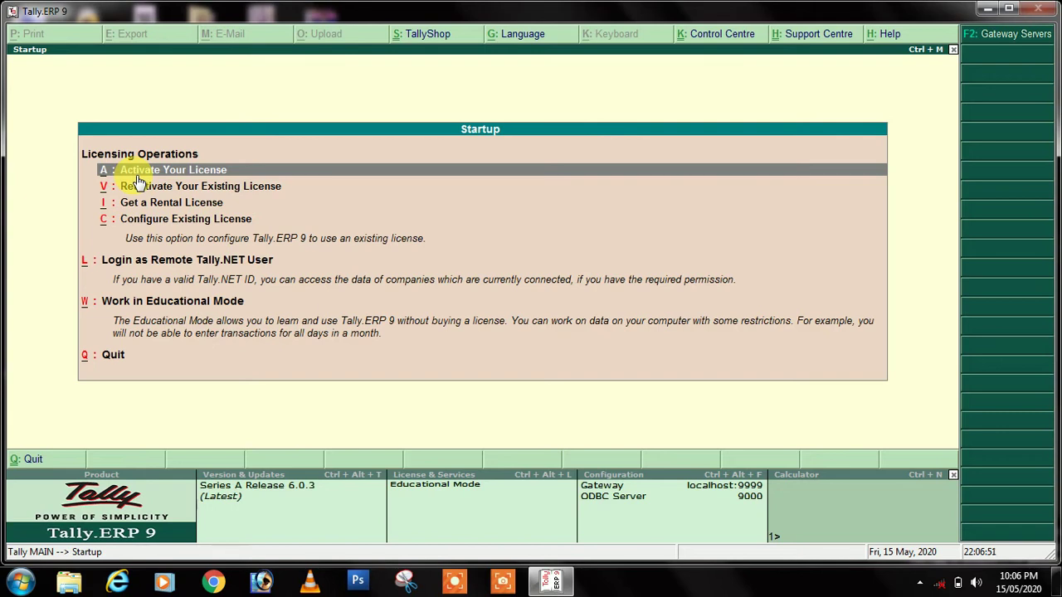
Step: Select Work in Educational Mode to reach the Gateway of Tally
key(Down)
key(Down)
key(Down)
key(Down)
key(Down)
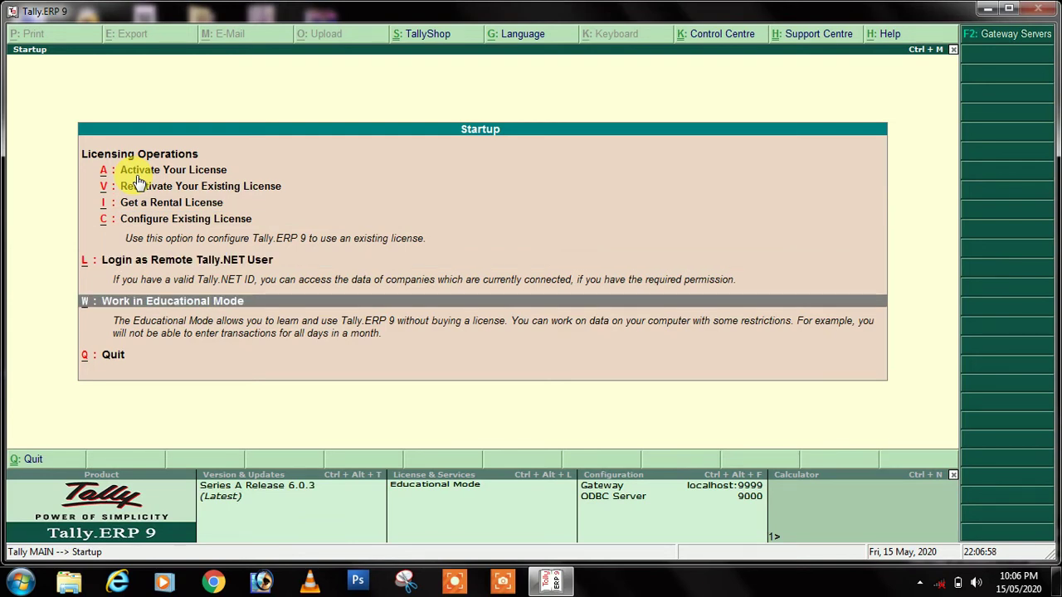
key(Return)
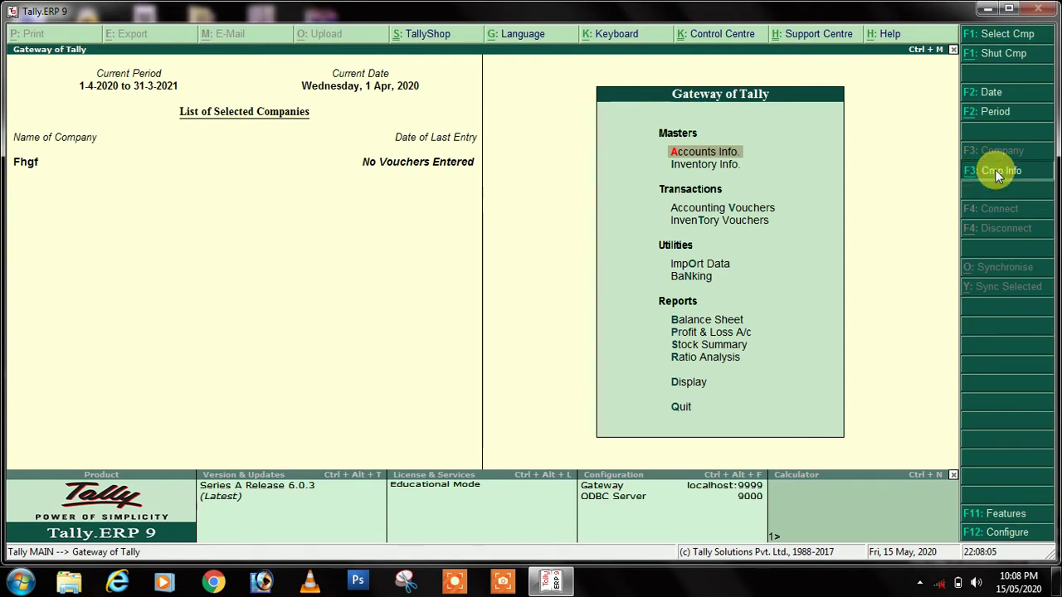
Step: Open F3: Cmp Info from the Gateway of Tally and pick Create Company
click(994, 171)
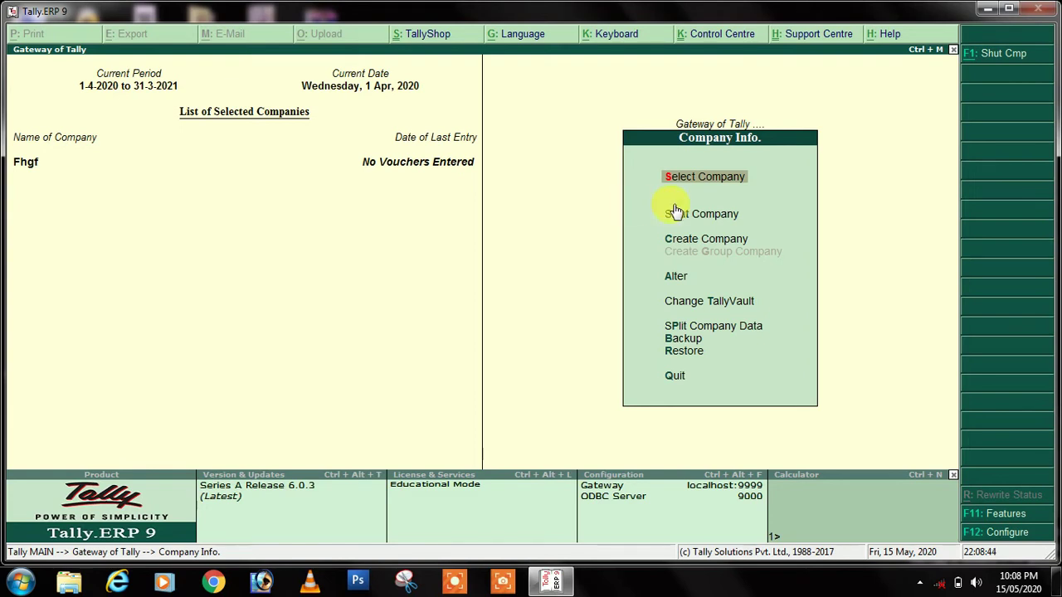
click(713, 242)
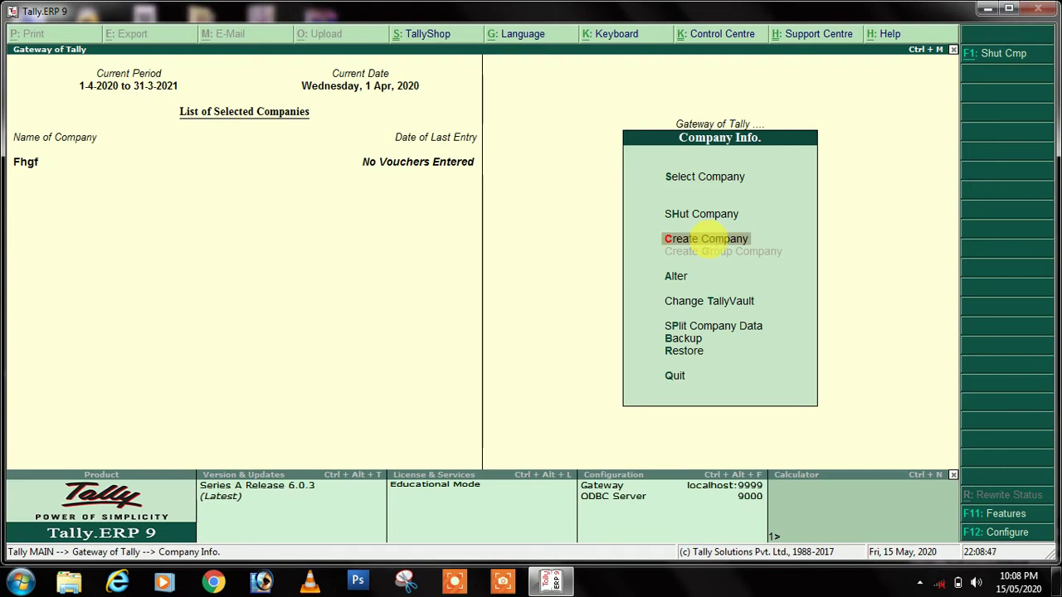
Step: Choose Create Company to bring up a blank Company Creation form
click(712, 242)
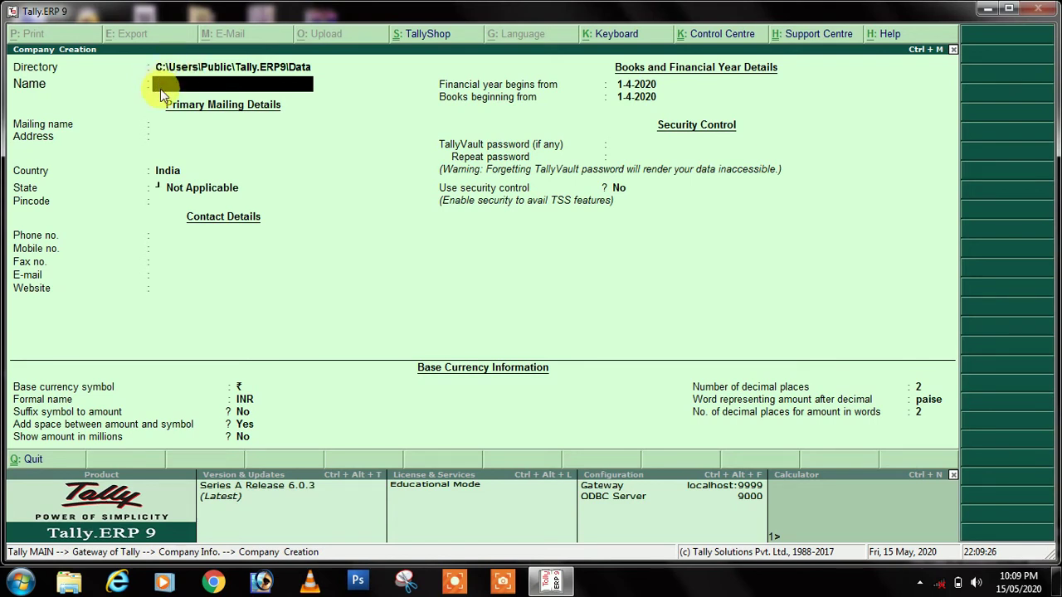
Step: Change the new company's data directory to D:\TALLY
key(BackSpace)
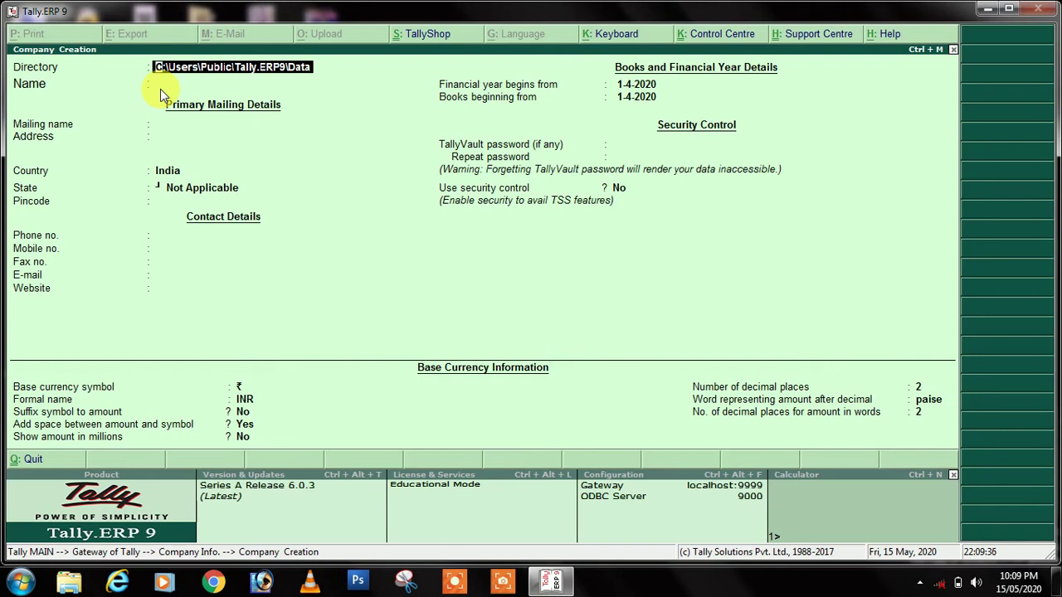
text(D:)
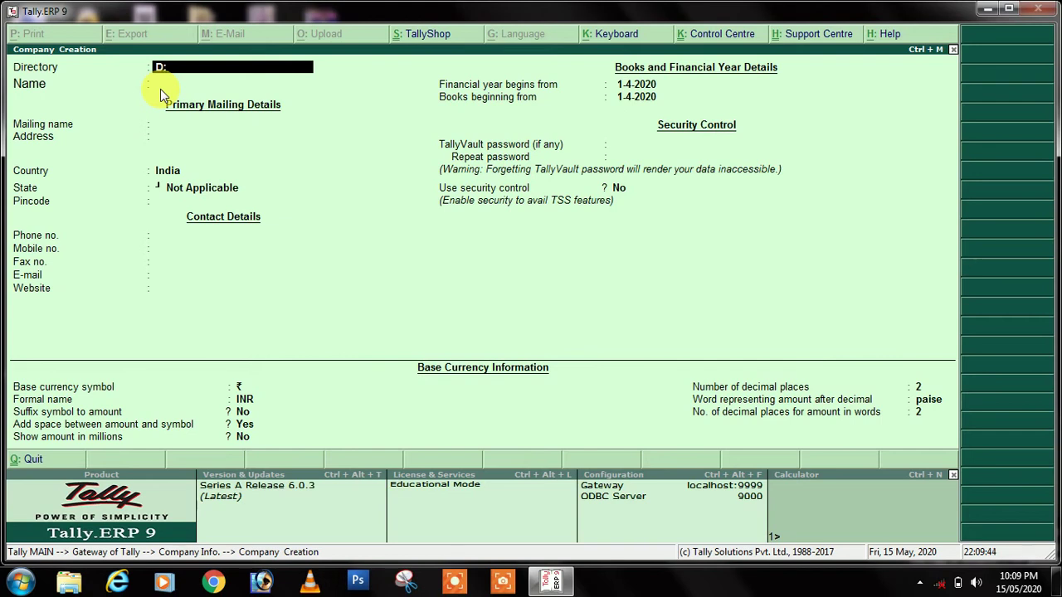
text(\)
text(TALLY)
key(Return)
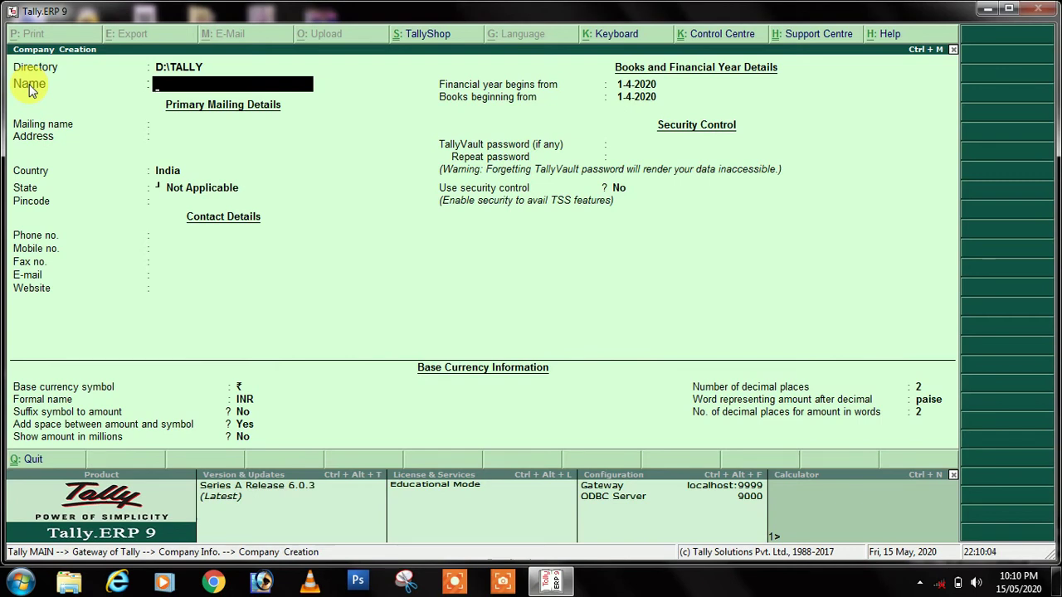
Step: Name the company SK TRADERS, keep the matching mailing name, and fill the first address line
text(SK TRADERS)
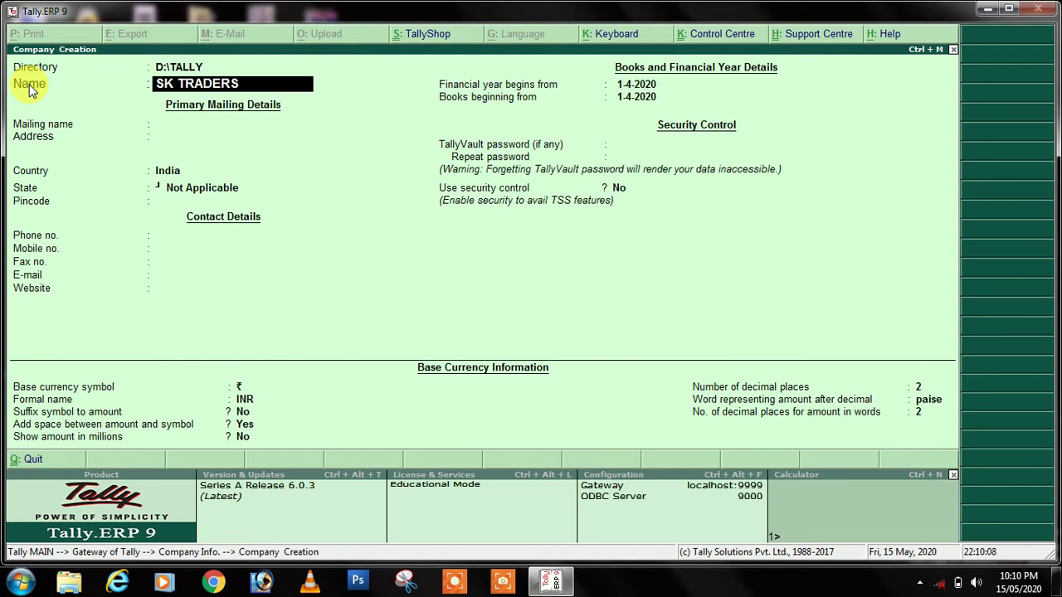
key(Return)
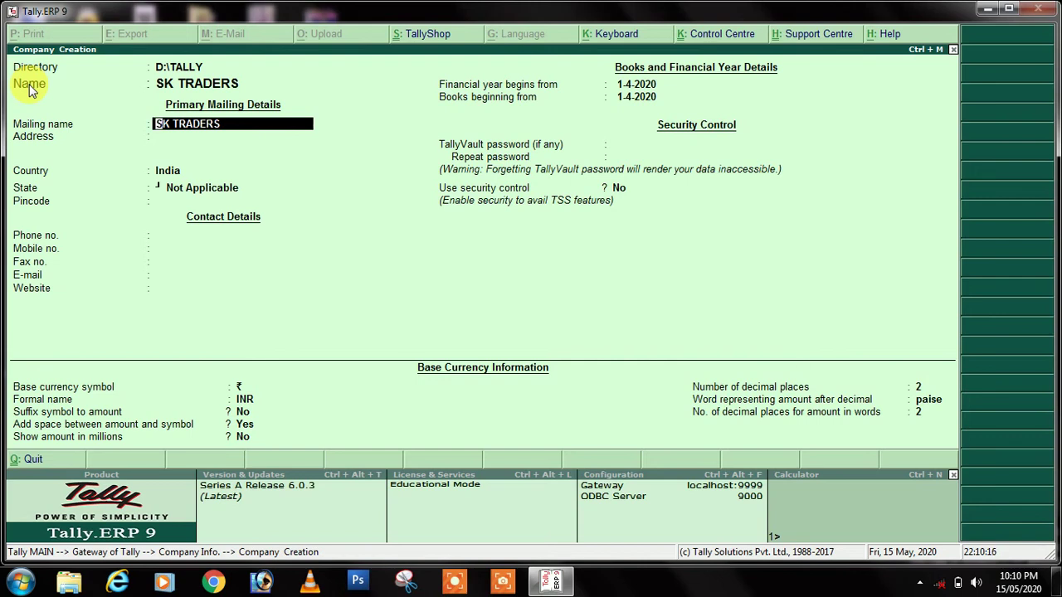
key(Return)
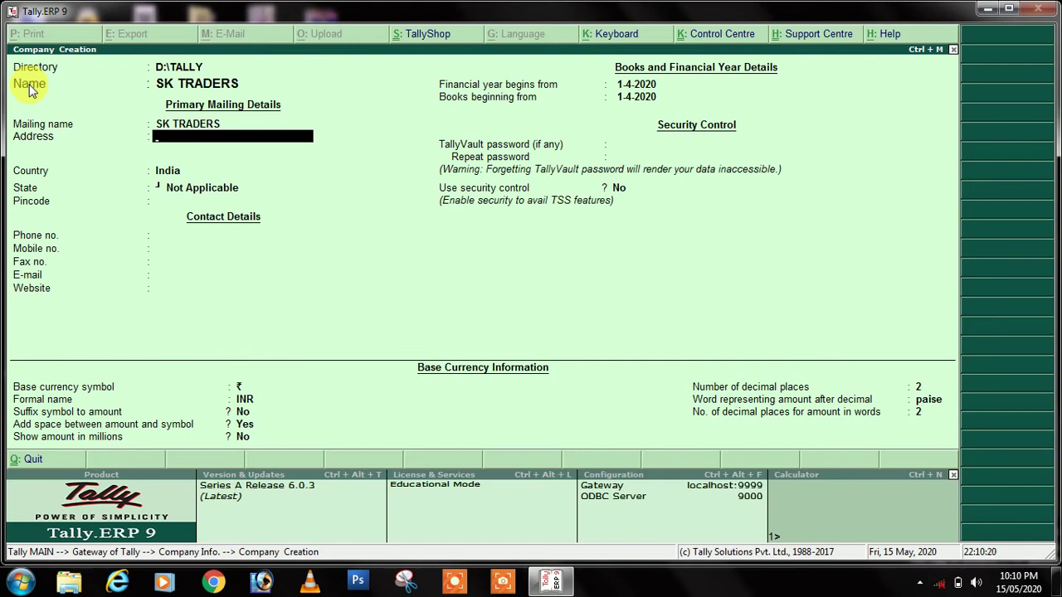
text(HIRNAHI)
key(Return)
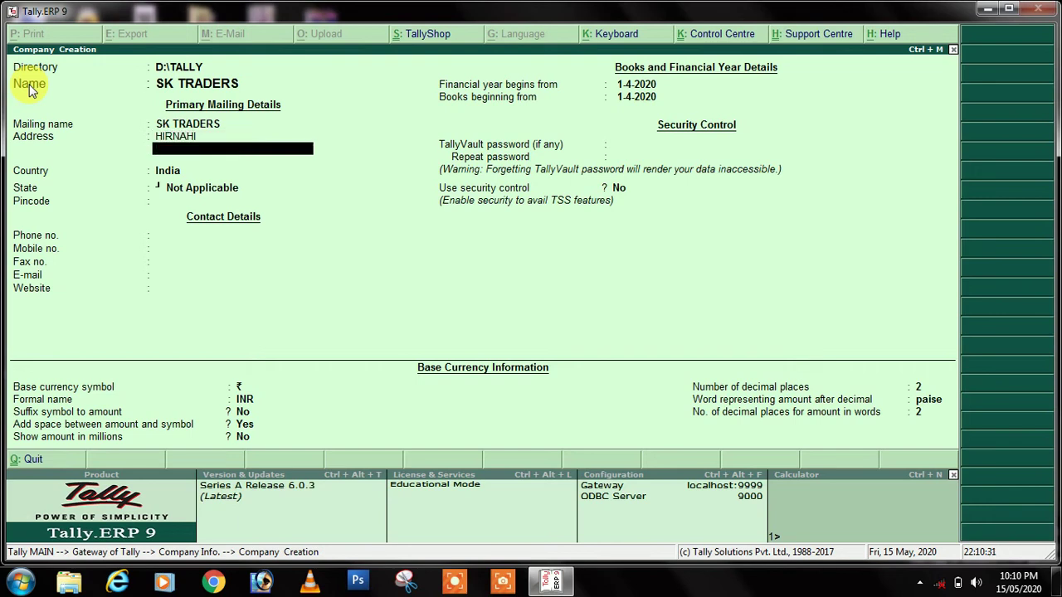
key(Return)
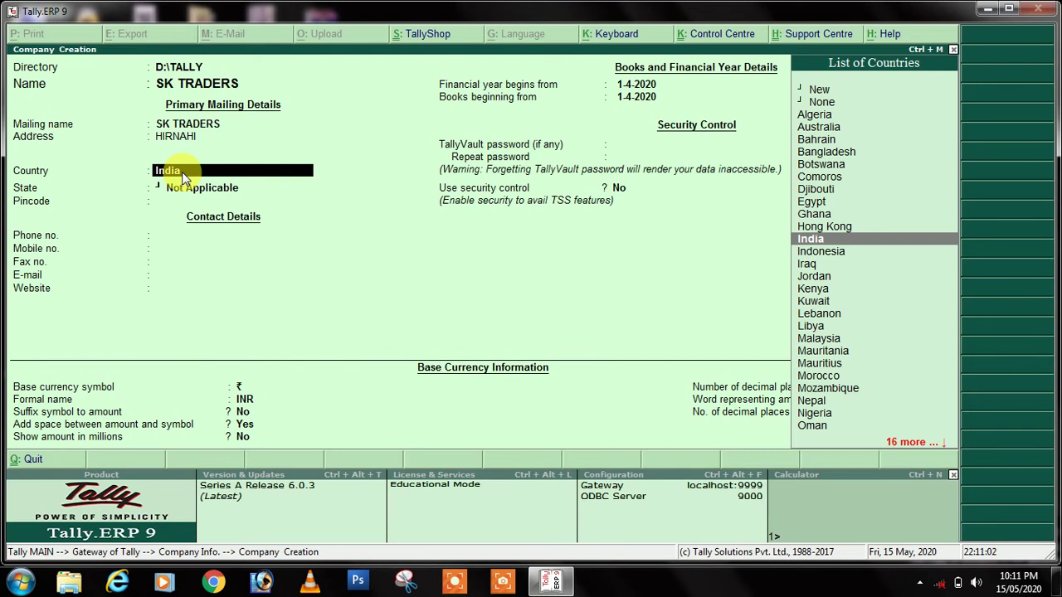
Step: Set the country to India and pick Uttar Pradesh from the list of states
text(INDIA)
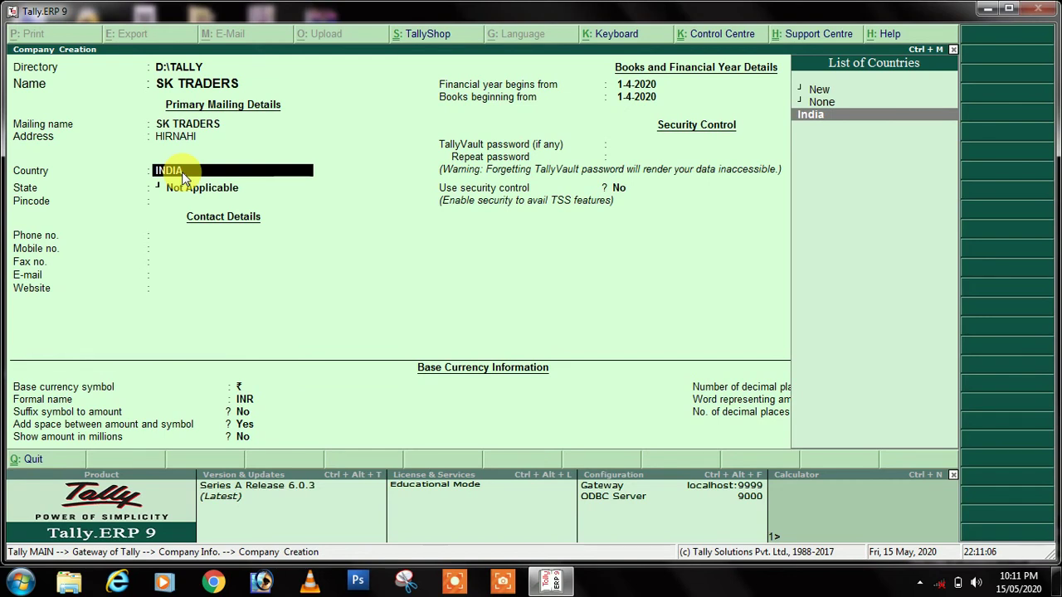
key(Return)
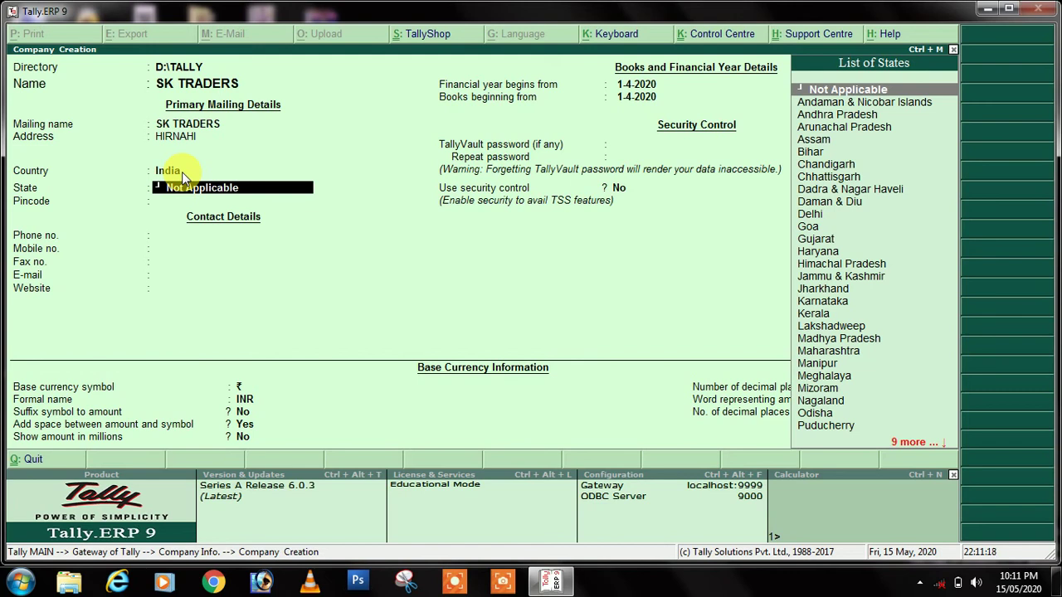
text(U)
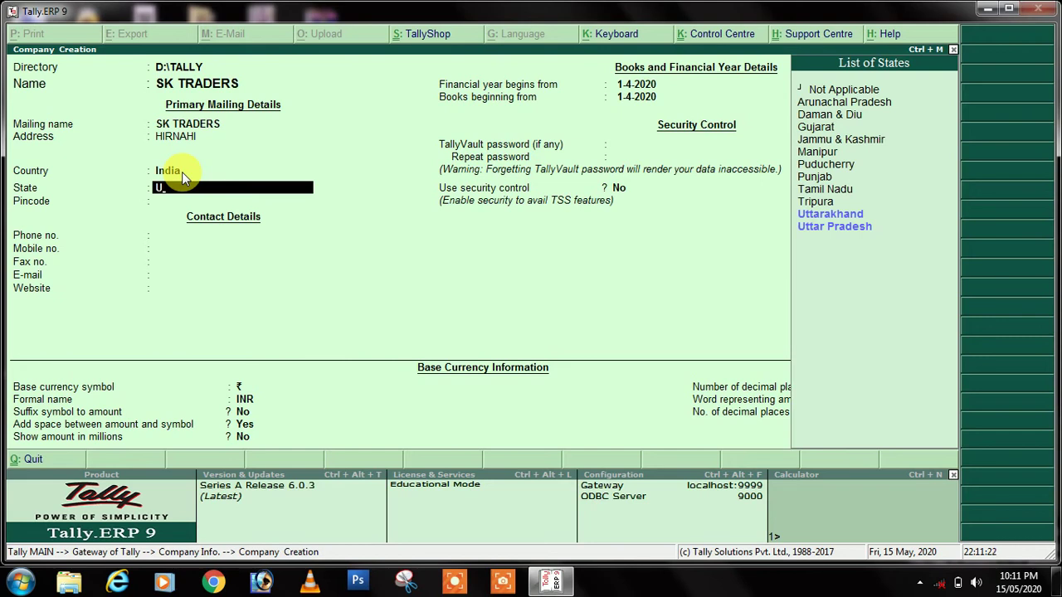
text(T)
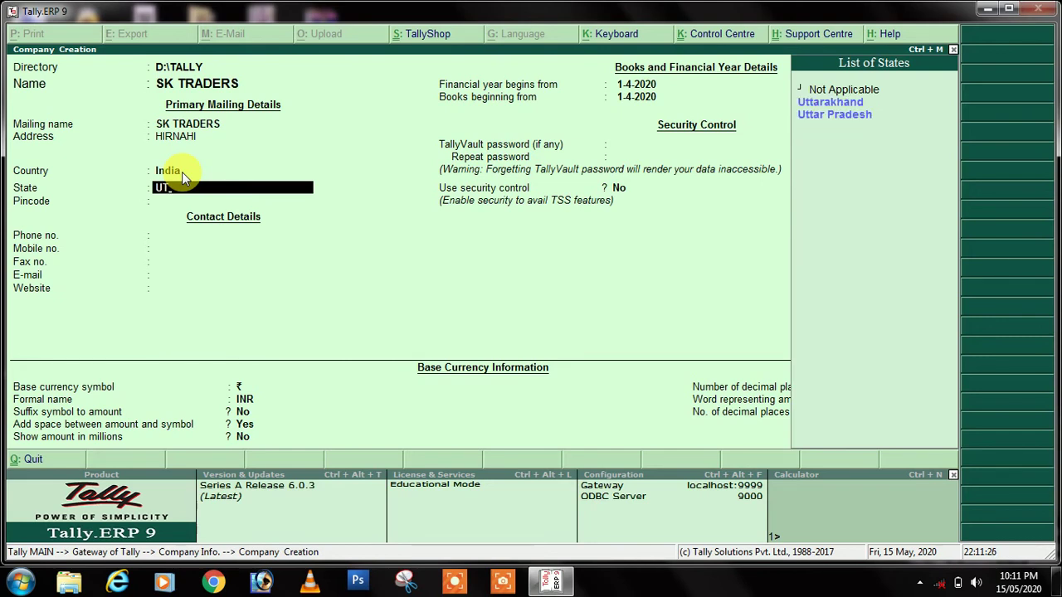
key(Down)
key(Down)
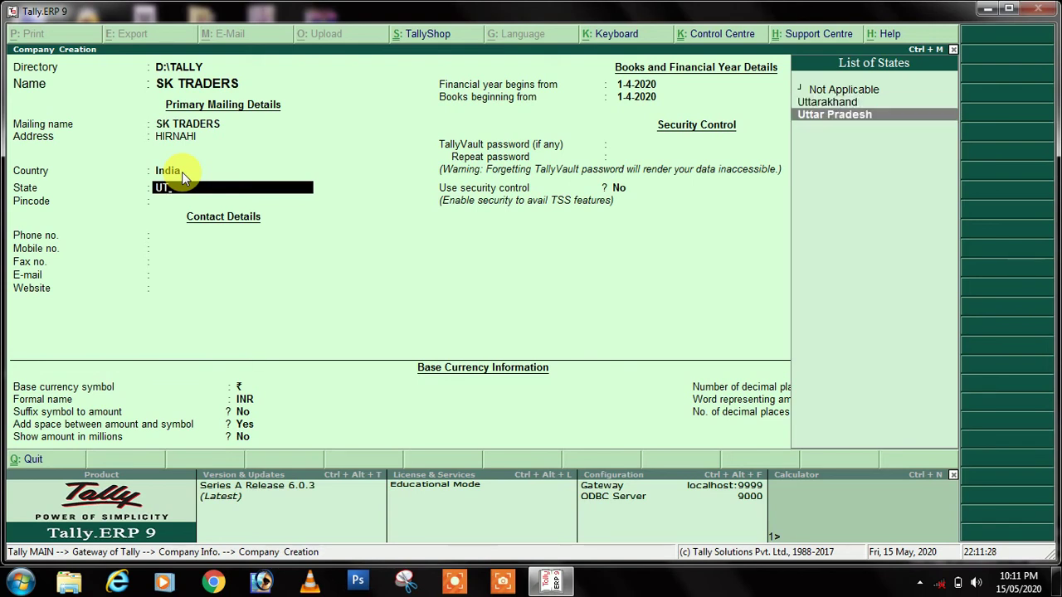
key(Return)
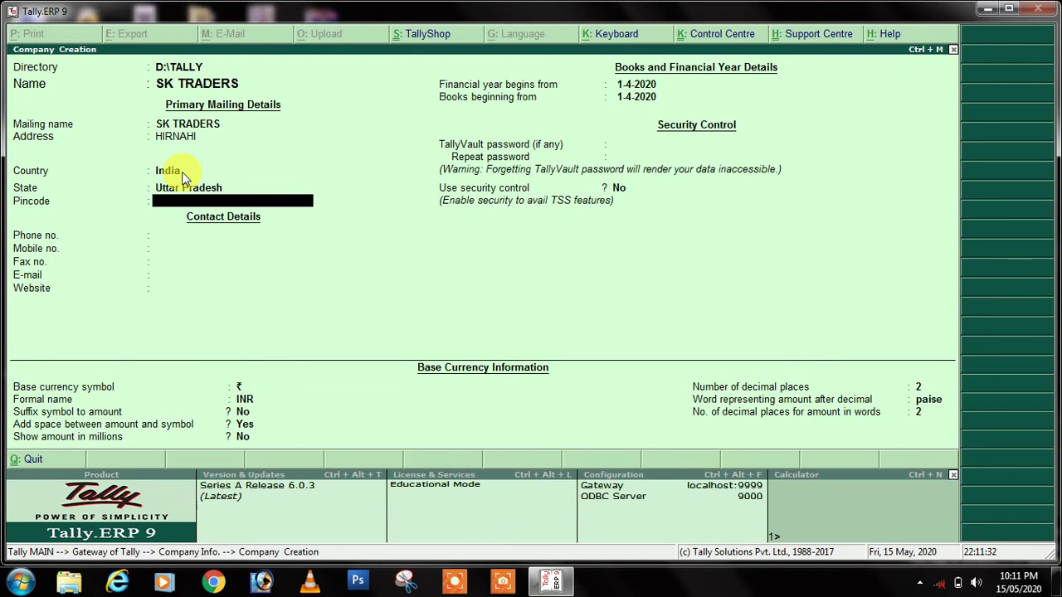
Step: Enter the pincode and mobile number, leaving phone, fax, e-mail and website blank
text(274304)
key(Return)
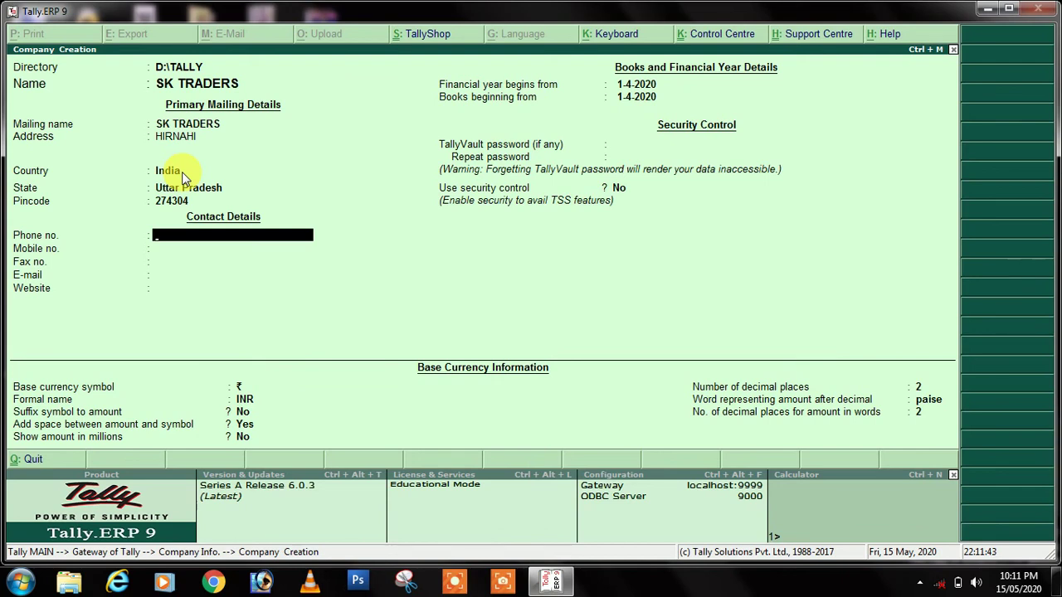
key(Return)
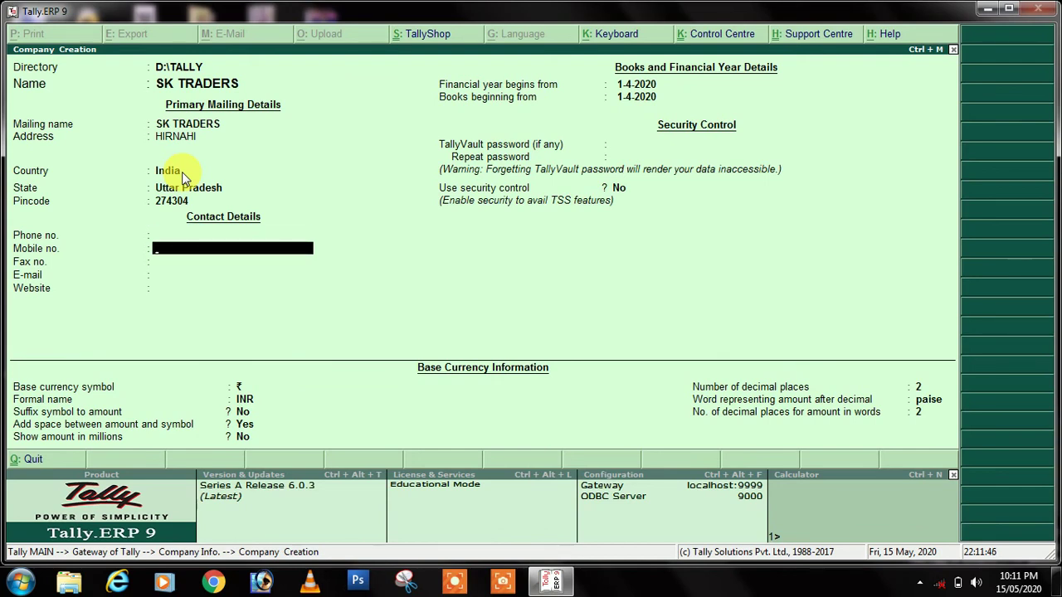
key(Return)
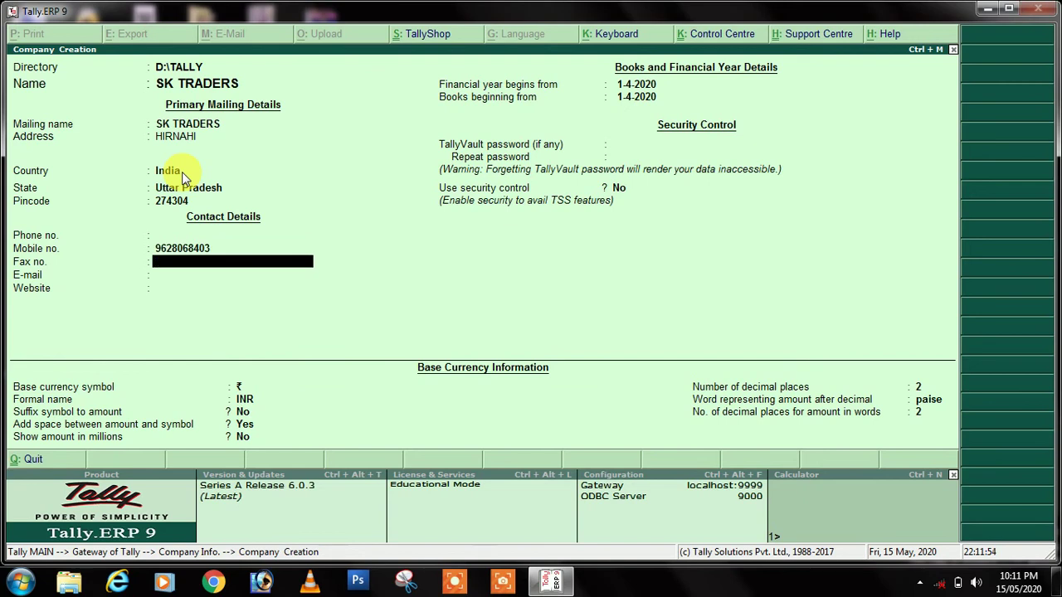
key(Return)
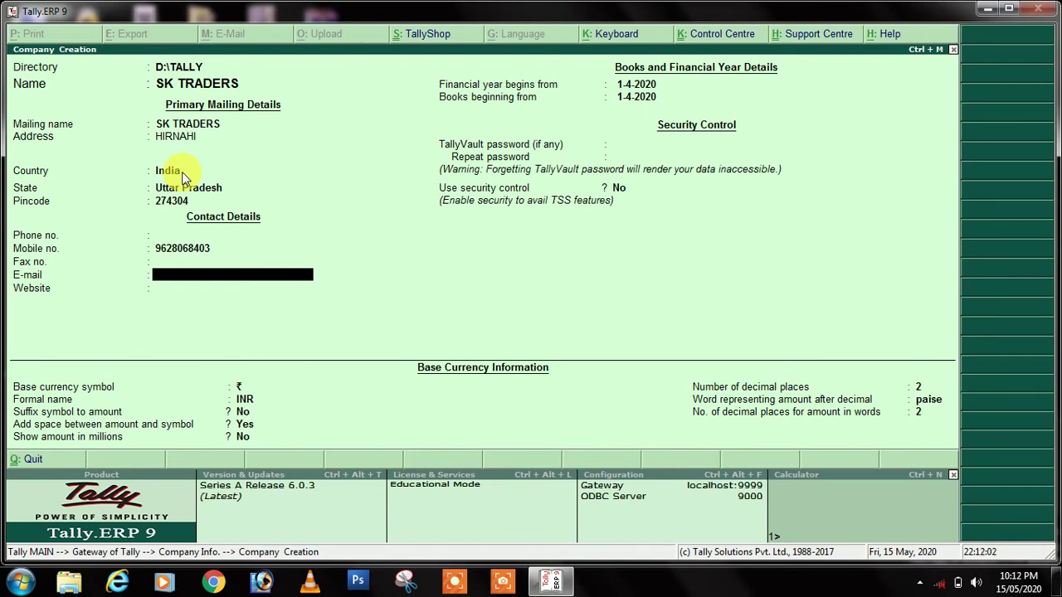
key(Return)
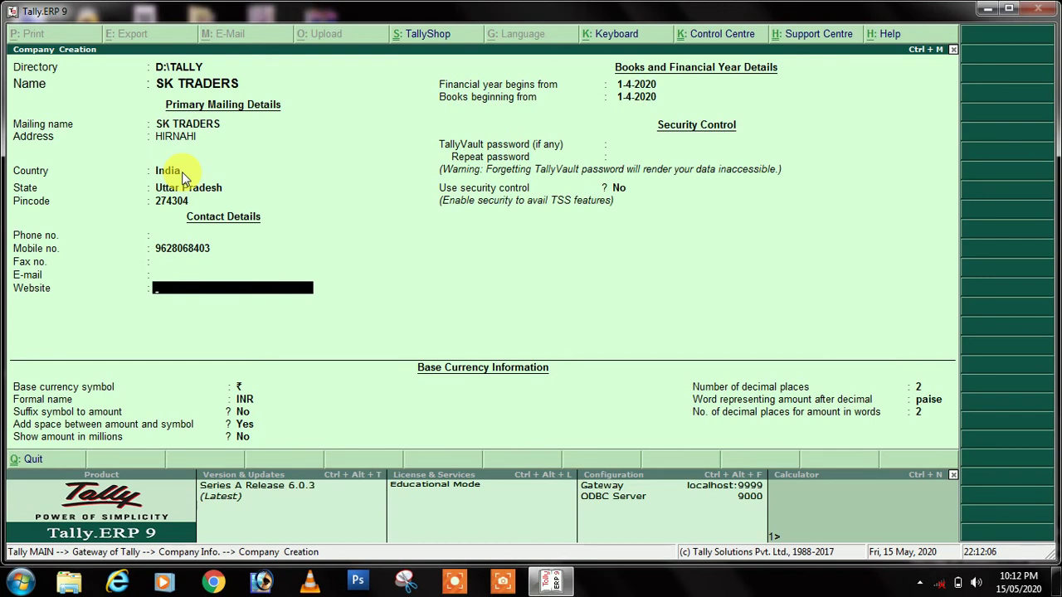
key(Return)
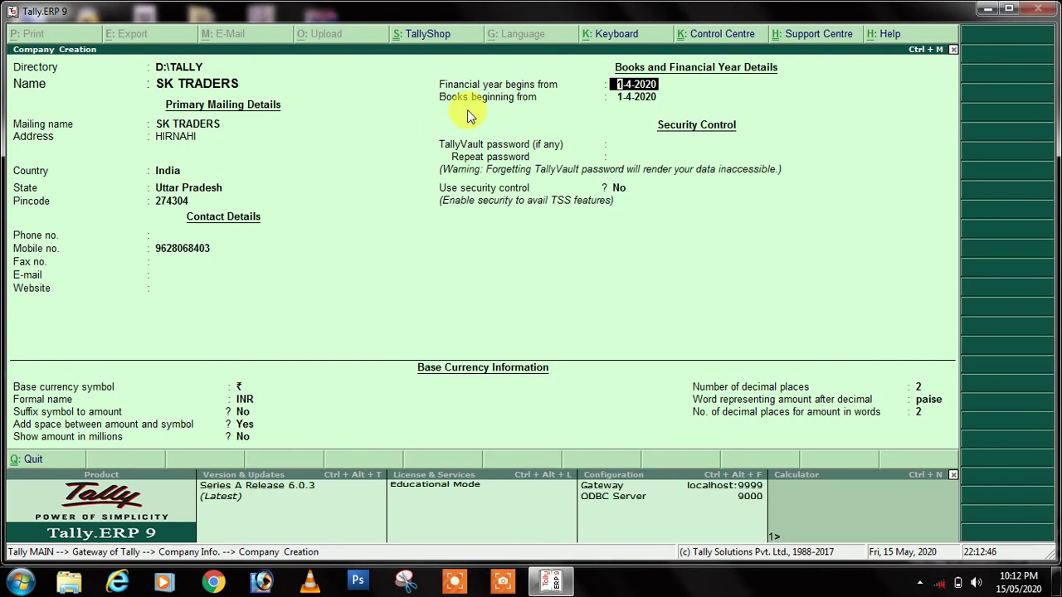
Step: Keep 1-4-2020 as financial year and books beginning dates, with no TallyVault password
key(Return)
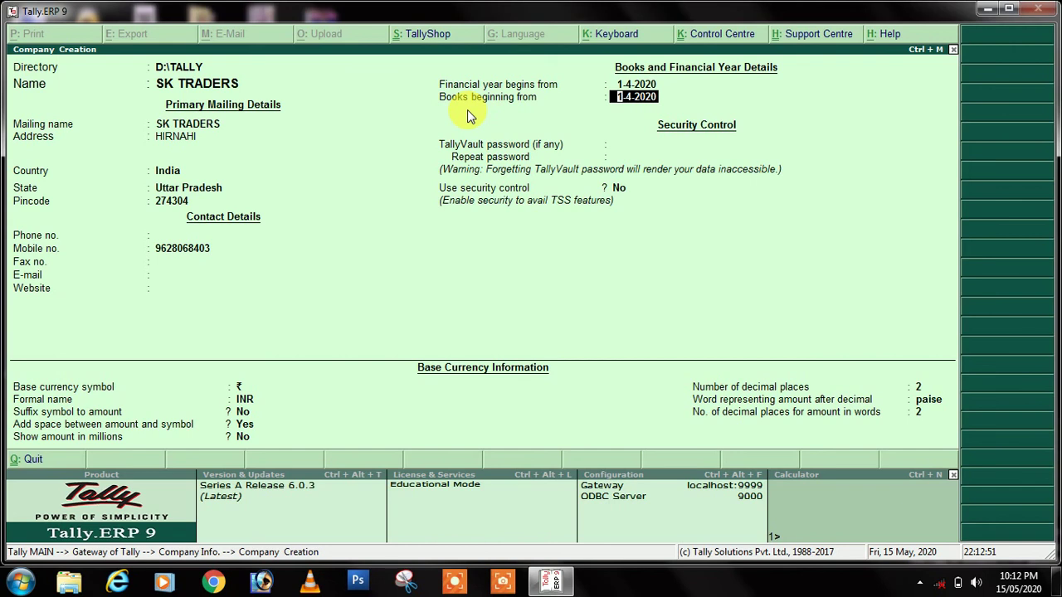
key(Return)
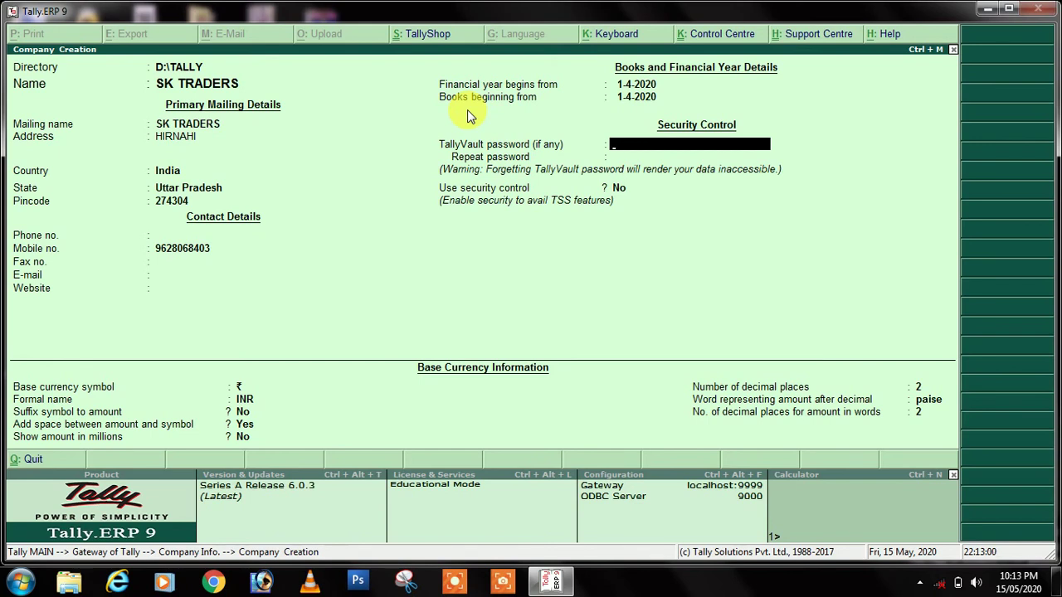
key(Return)
key(Return)
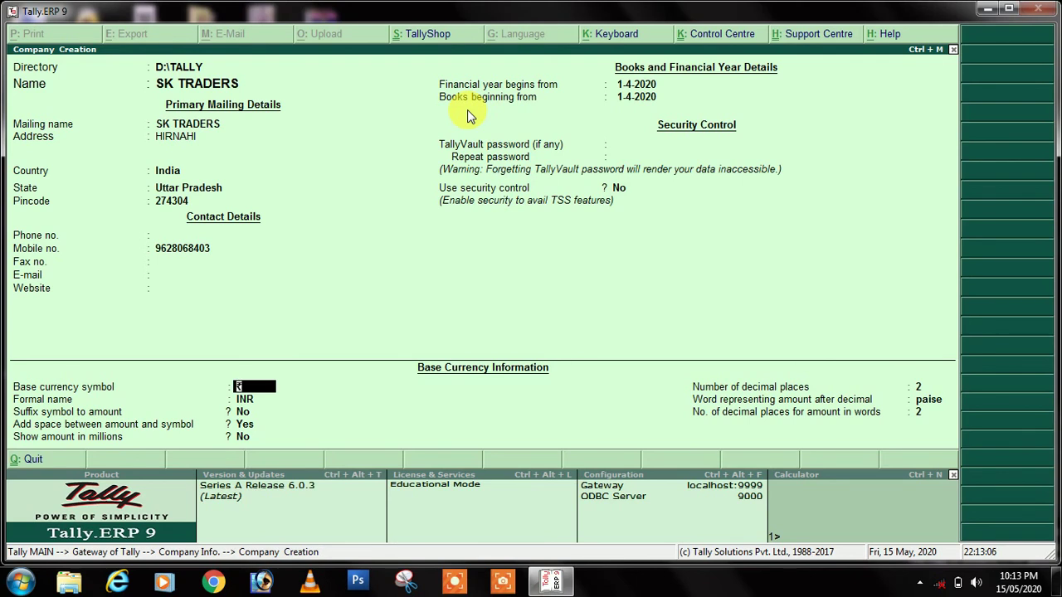
Step: Keep base currency defaults (₹, INR, 2 decimal places, paise) and finish the form
key(Return)
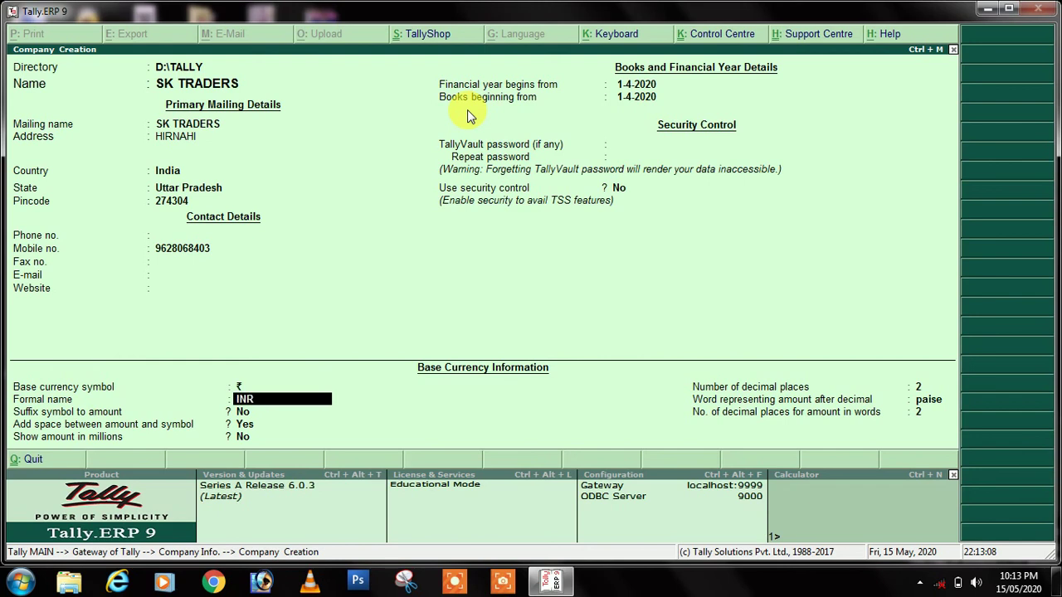
key(Return)
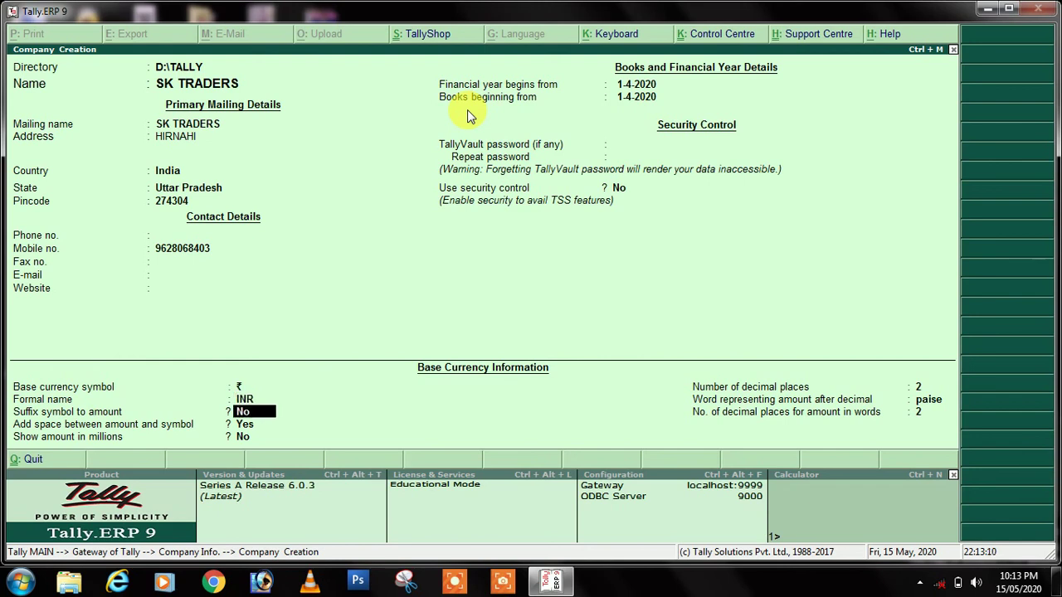
key(Return)
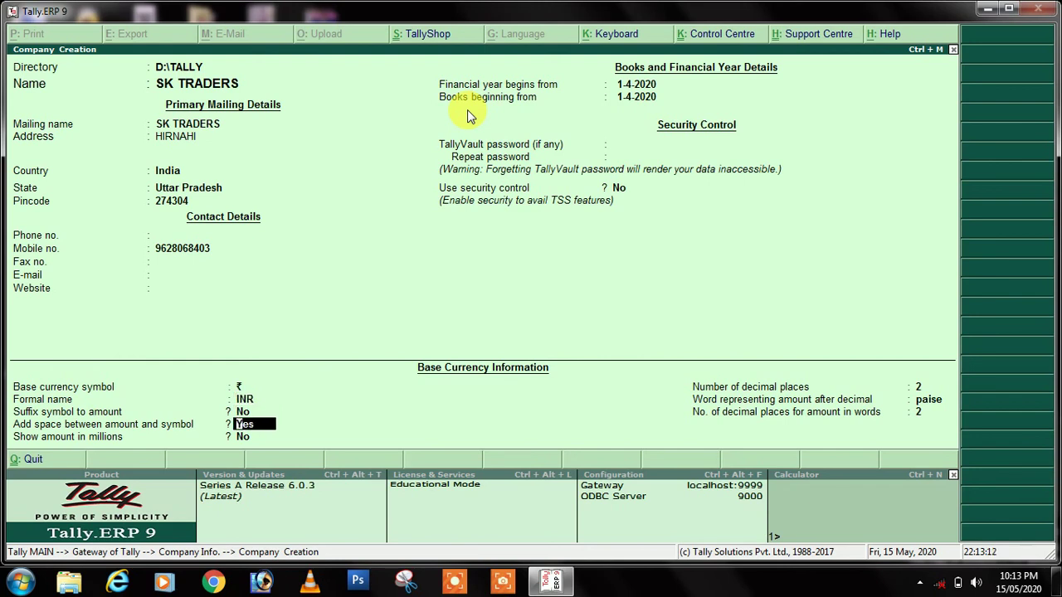
key(Return)
key(Return)
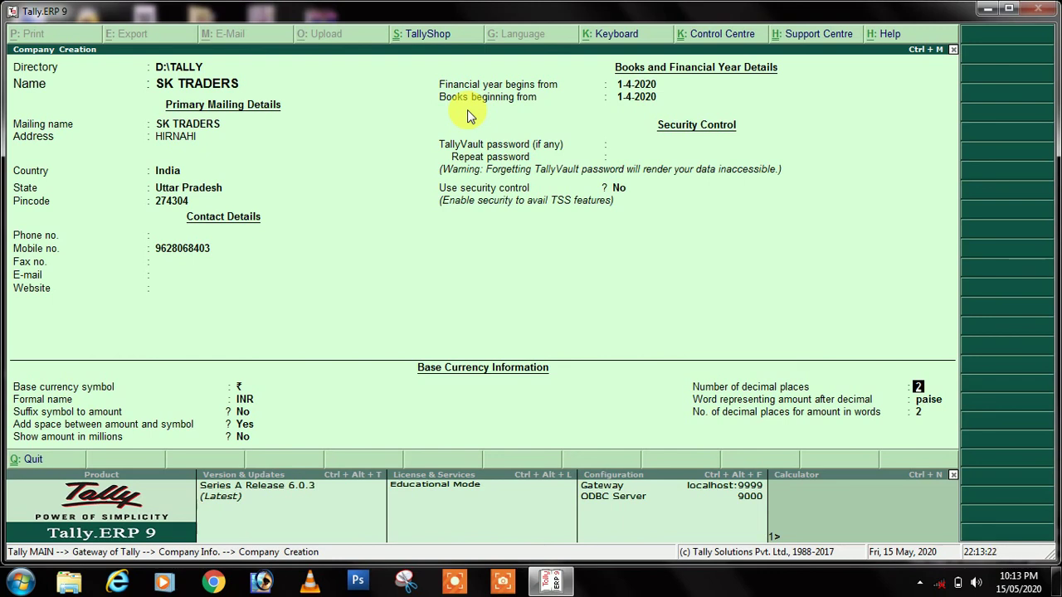
key(Return)
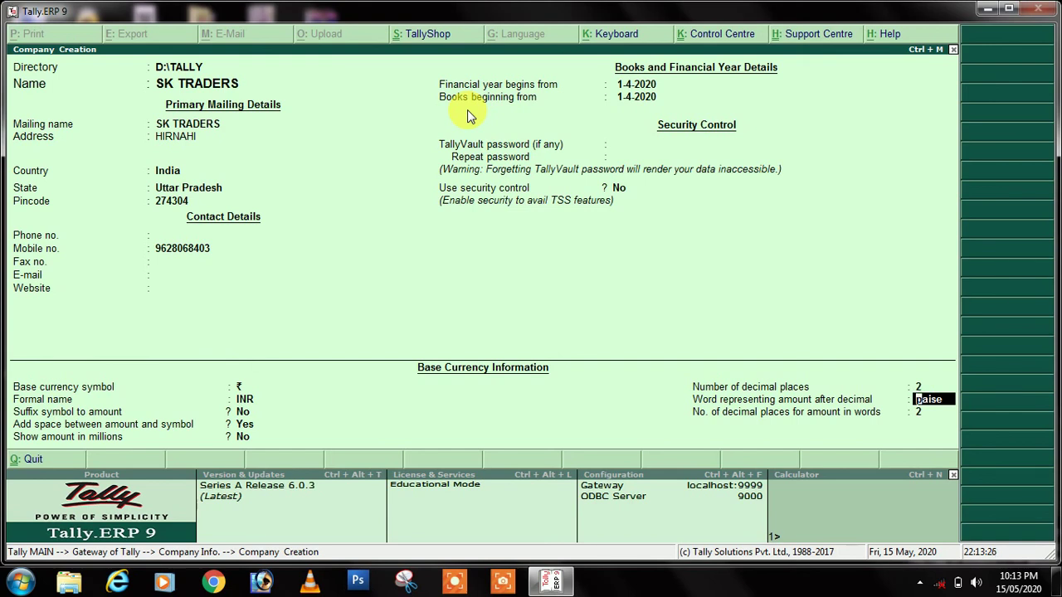
key(Return)
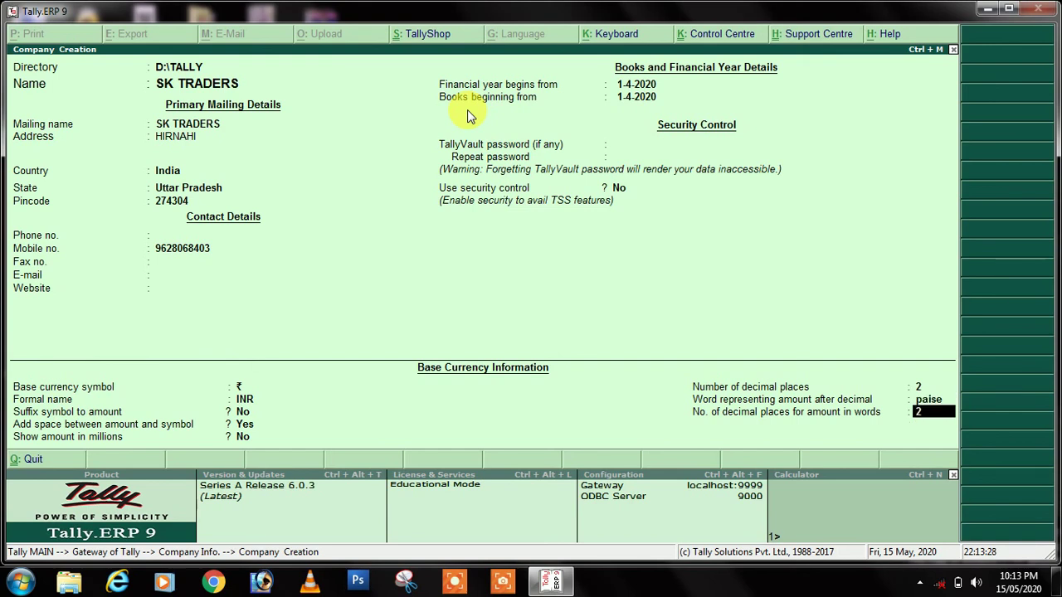
key(Return)
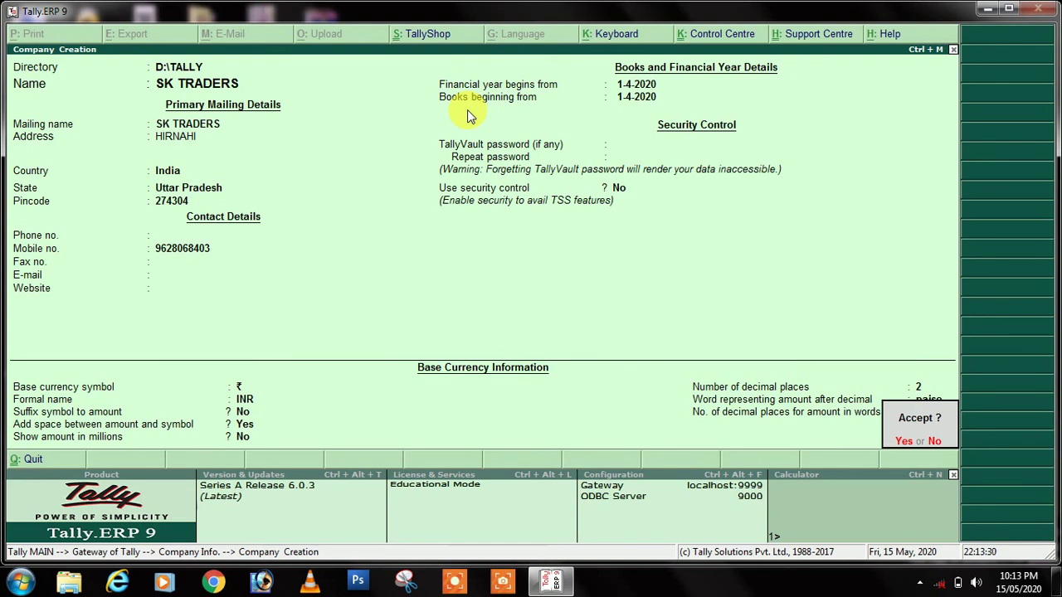